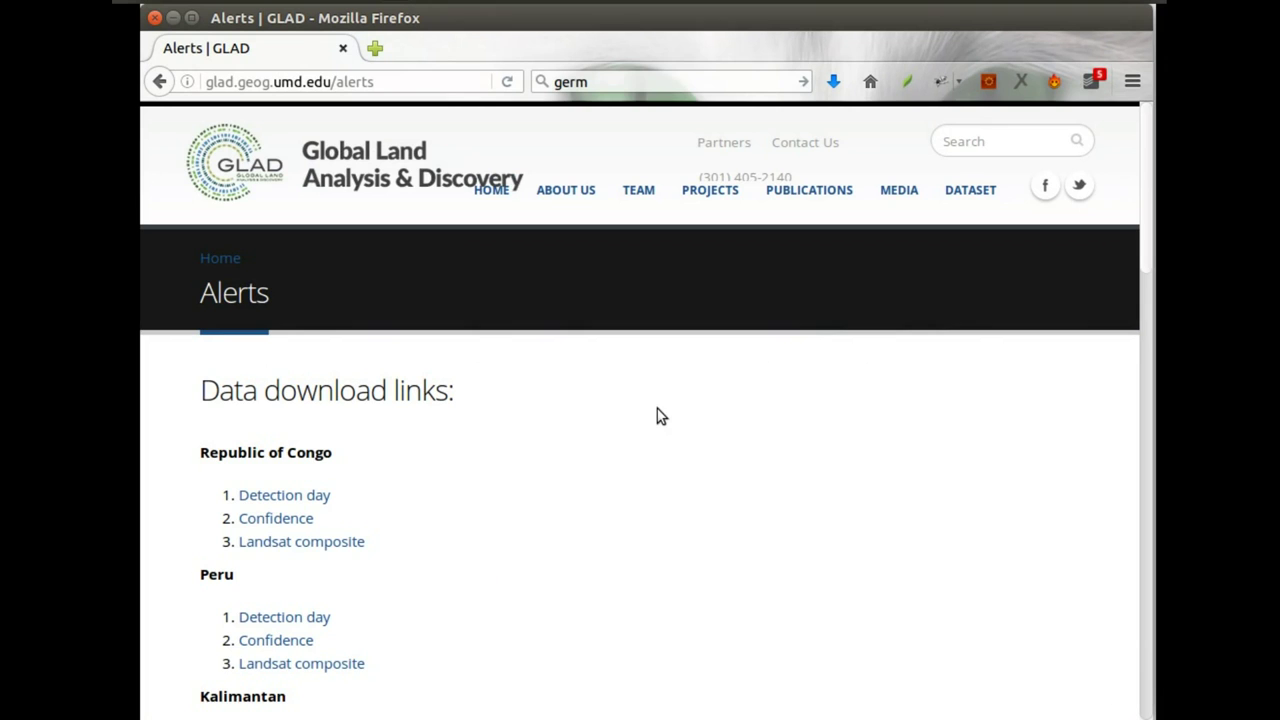
Scroll to the NextGIS mobile section and highlight its instructions and the Landsat composite layer URL.
{"action": "scroll", "coordinate": [650, 447], "scroll_direction": "down", "scroll_amount": 4}
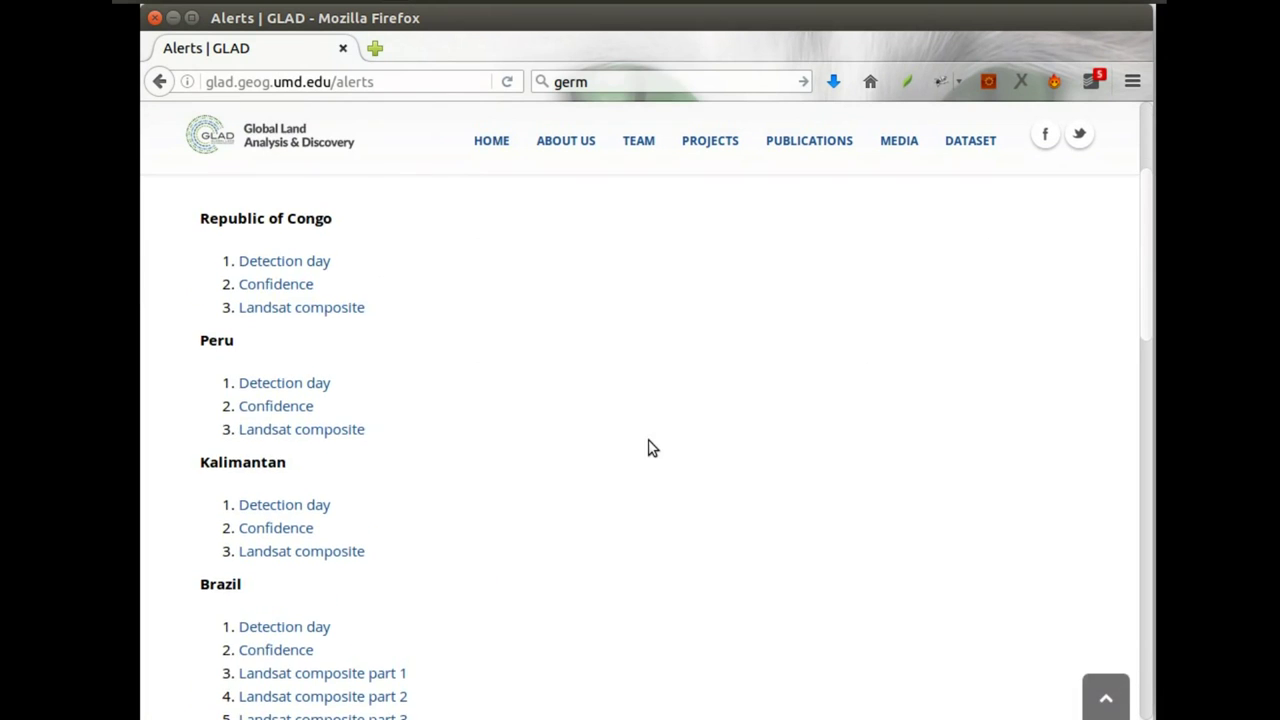
{"action": "scroll", "coordinate": [650, 447], "scroll_direction": "up", "scroll_amount": 2}
{"action": "scroll", "coordinate": [650, 447], "scroll_direction": "down", "scroll_amount": 3}
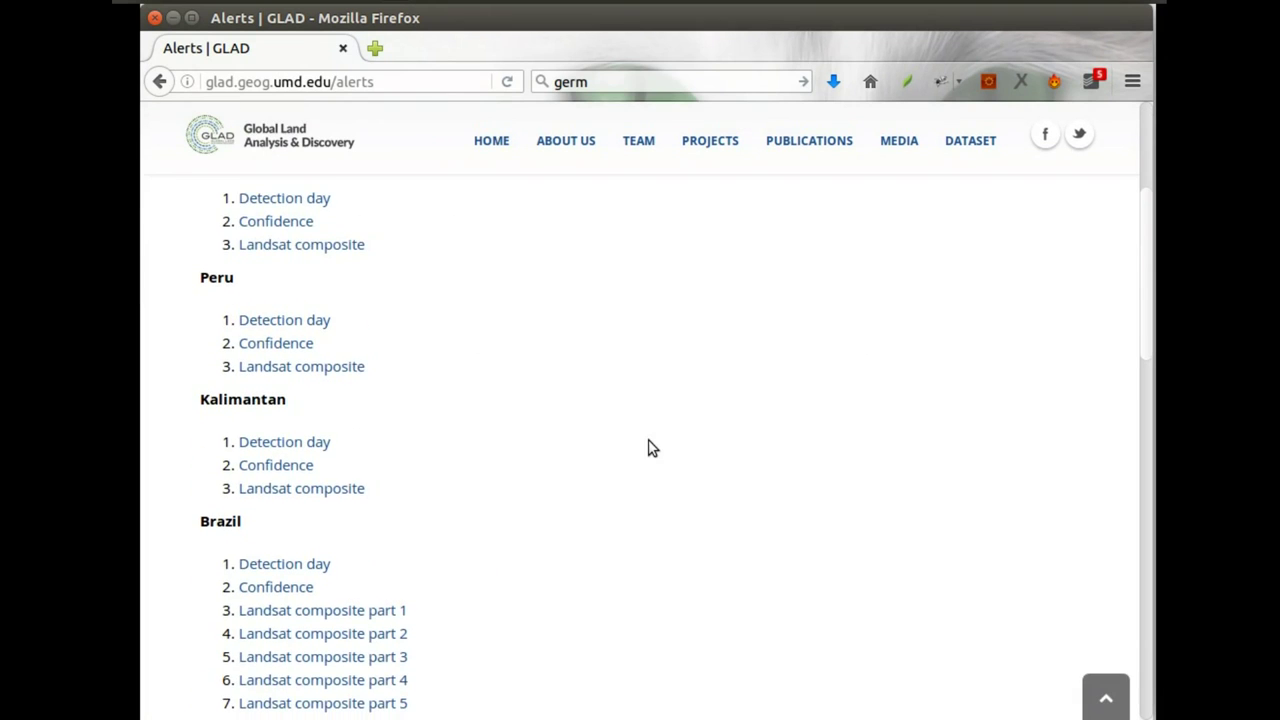
{"action": "scroll", "coordinate": [648, 447], "scroll_direction": "down", "scroll_amount": 3}
{"action": "scroll", "coordinate": [648, 445], "scroll_direction": "down", "scroll_amount": 3}
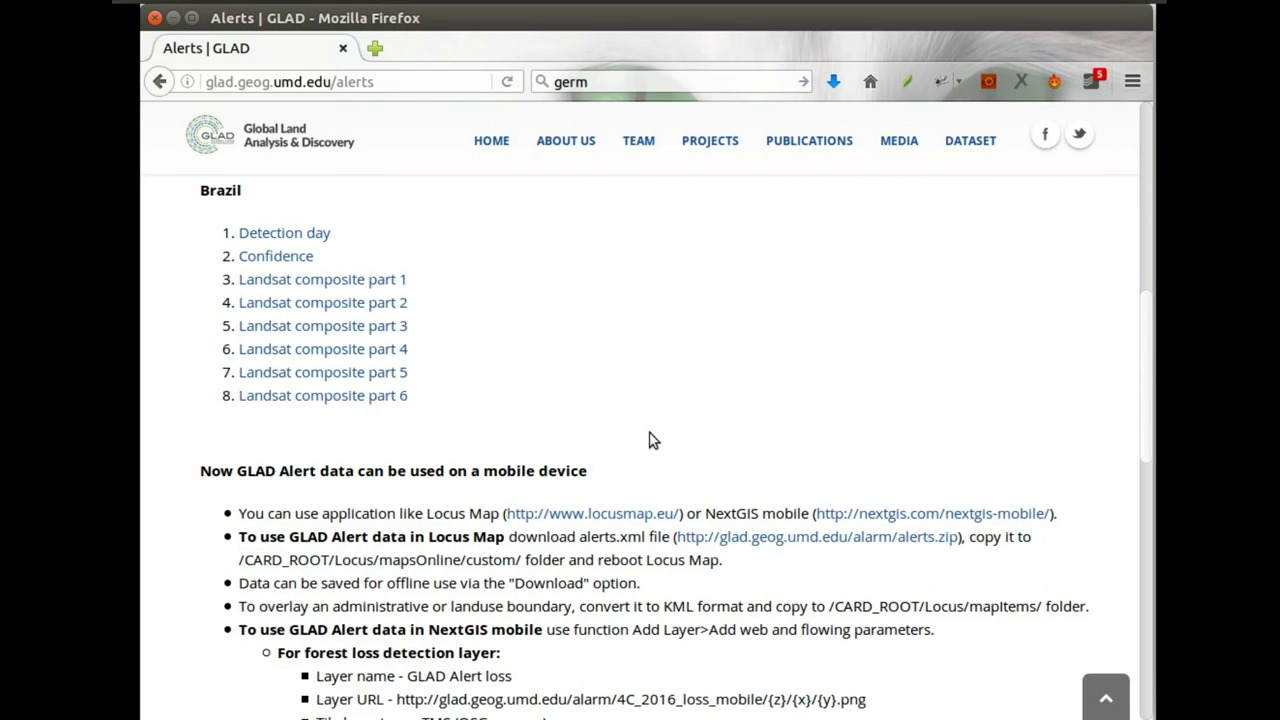
{"action": "scroll", "coordinate": [648, 441], "scroll_direction": "down", "scroll_amount": 4}
{"action": "scroll", "coordinate": [300, 295], "scroll_direction": "up", "scroll_amount": 1}
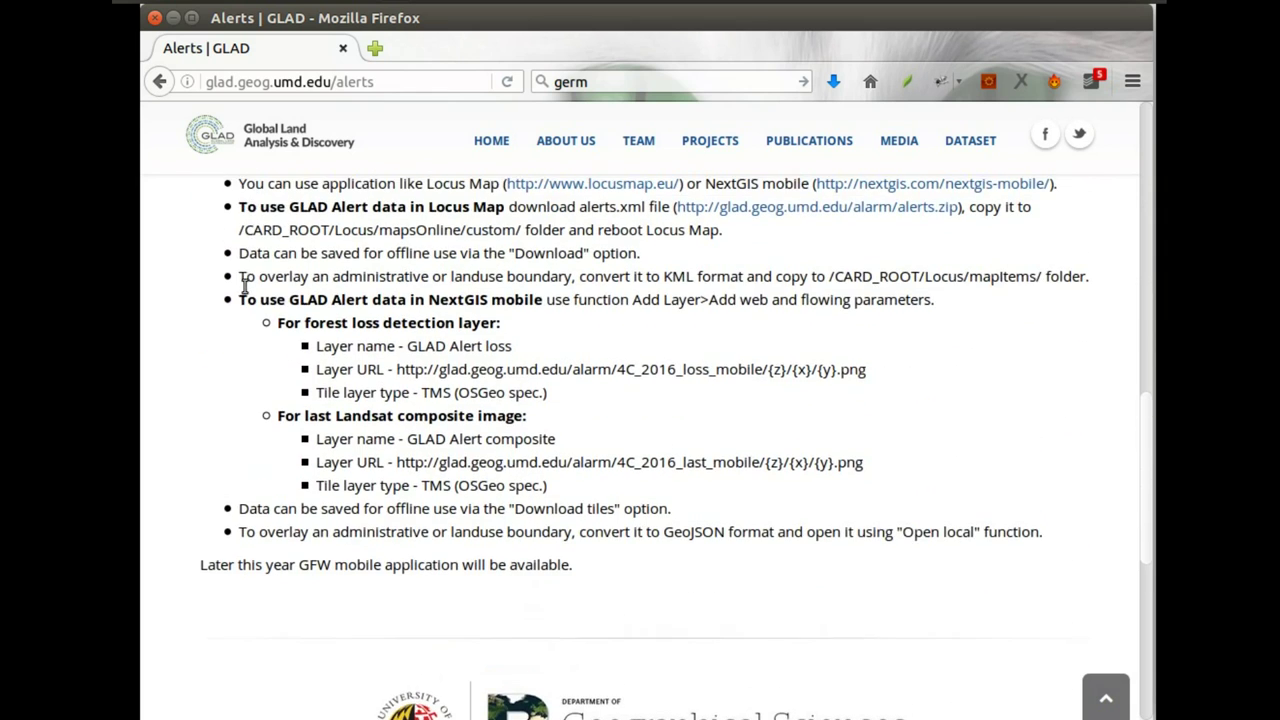
{"action": "left_click_drag", "start_coordinate": [240, 299], "coordinate": [658, 488]}
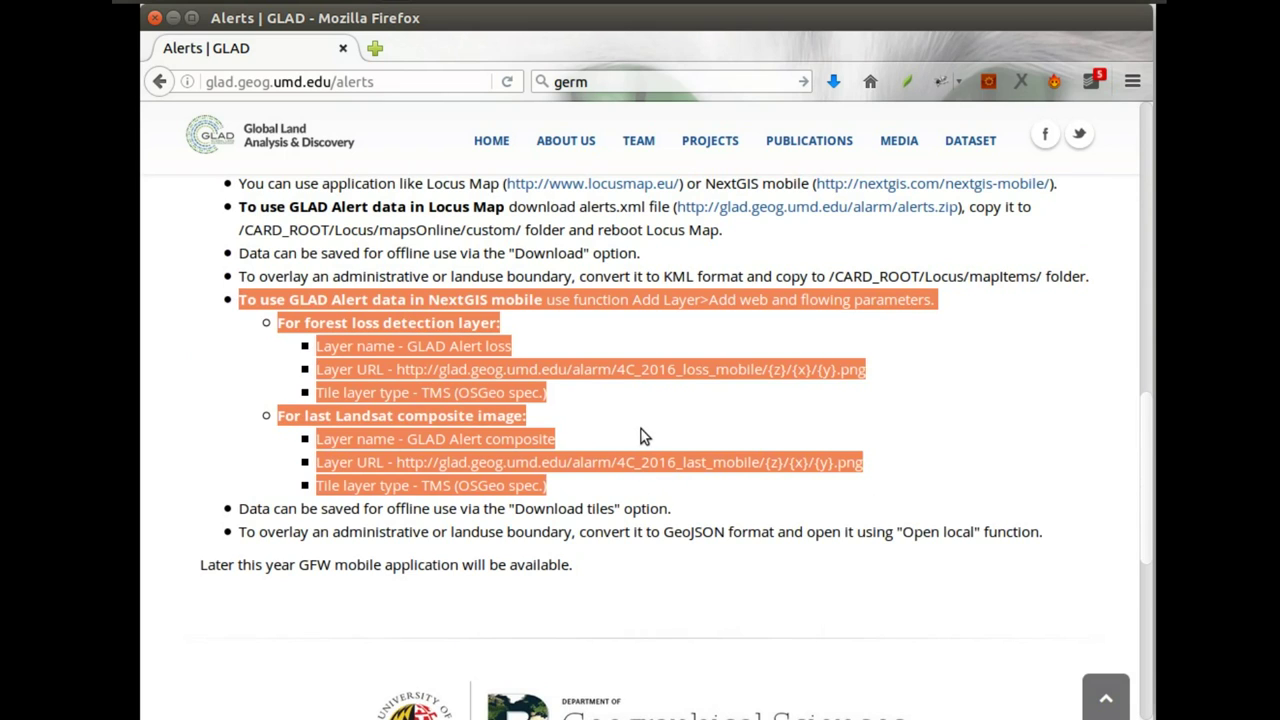
{"action": "left_click", "coordinate": [869, 453]}
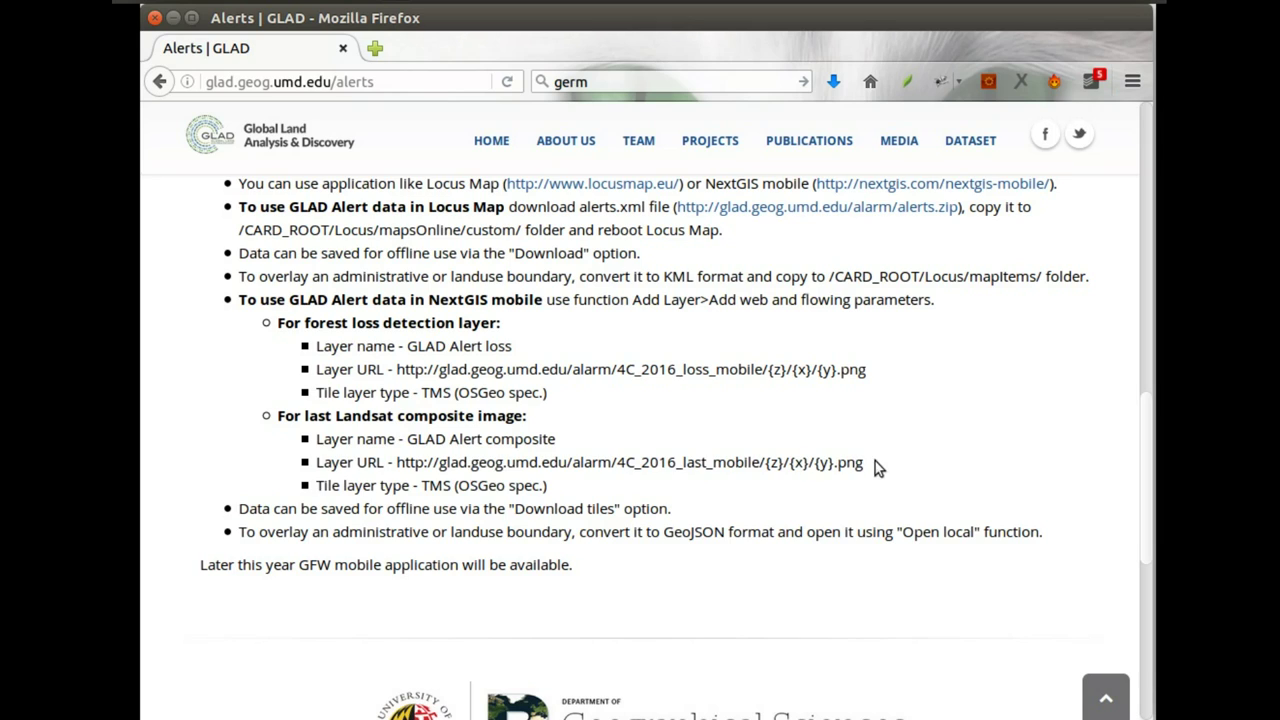
{"action": "left_click_drag", "start_coordinate": [874, 462], "coordinate": [396, 462]}
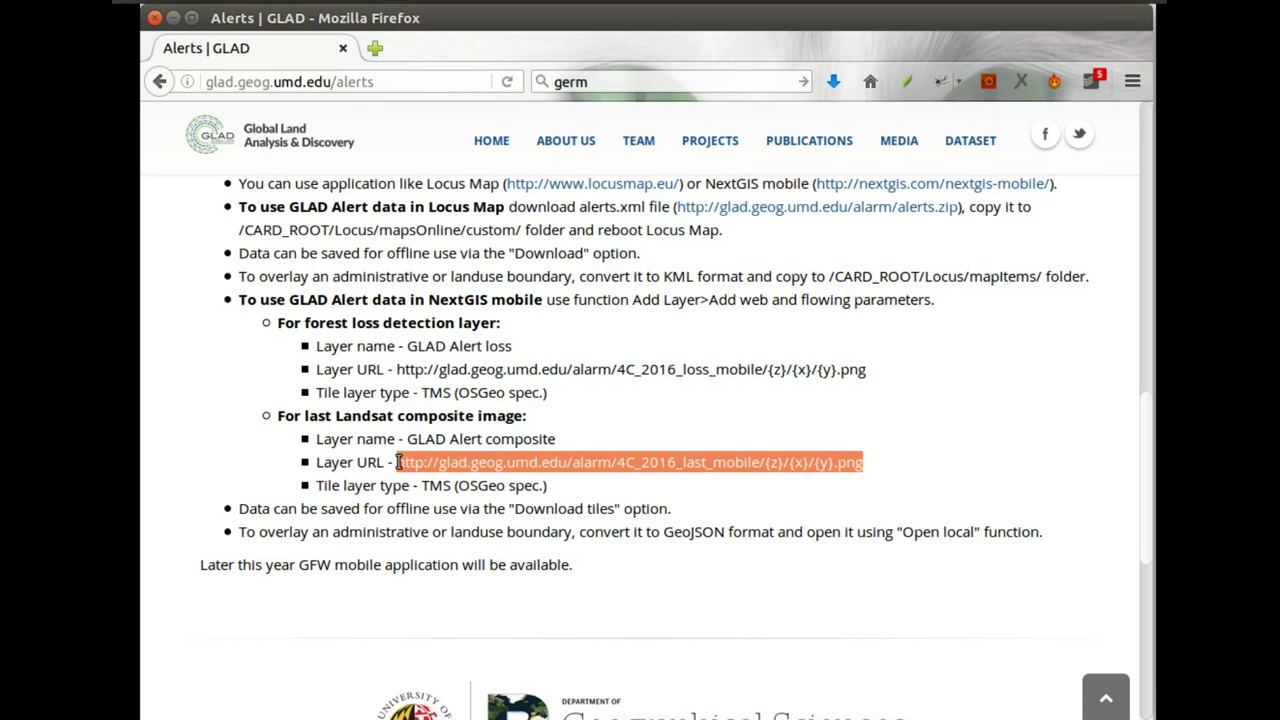
{"action": "left_click", "coordinate": [599, 465]}
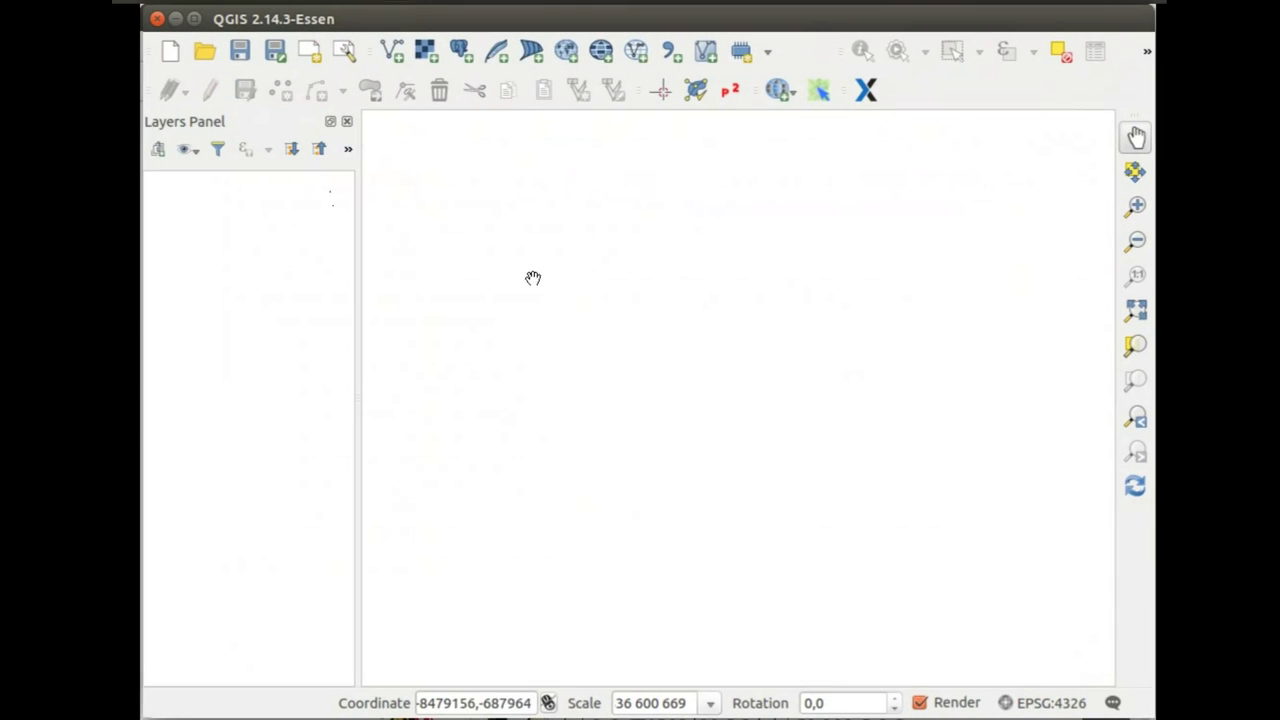
Confirm QuickMapServices is enabled in the plugin manager, then show the QuickMapServices search panel.
{"action": "left_click", "coordinate": [483, 19]}
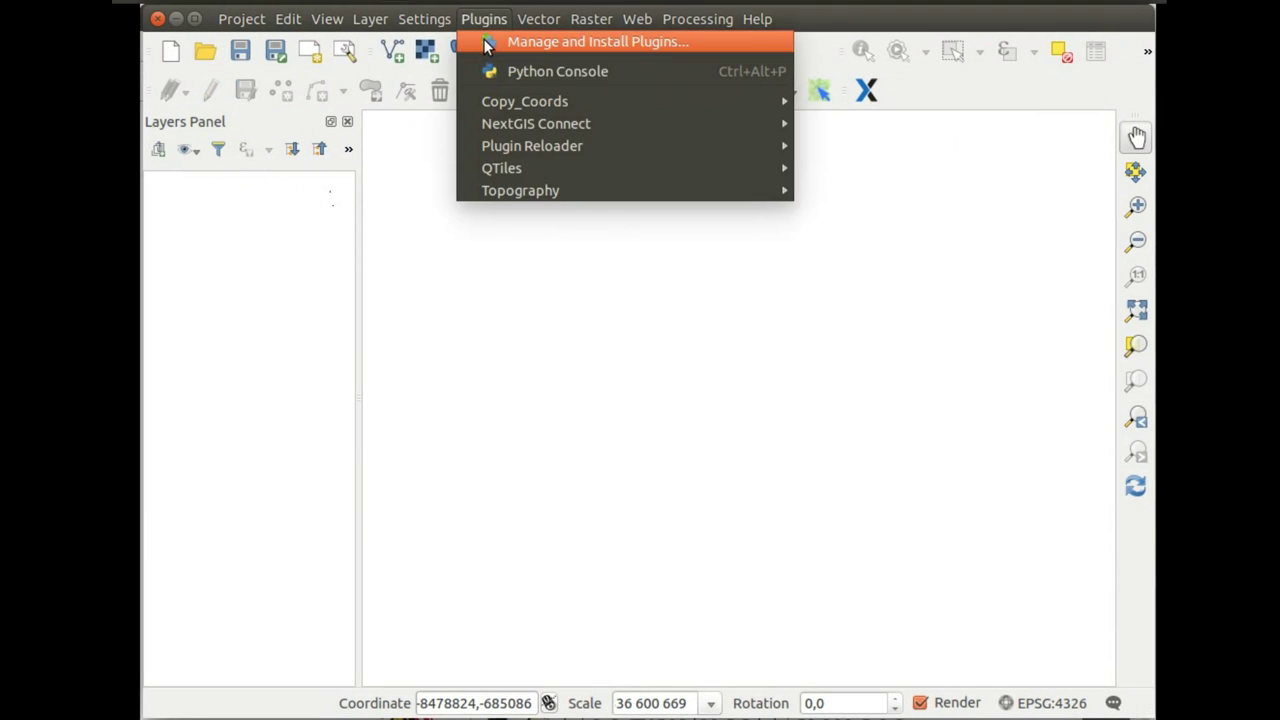
{"action": "left_click", "coordinate": [483, 38]}
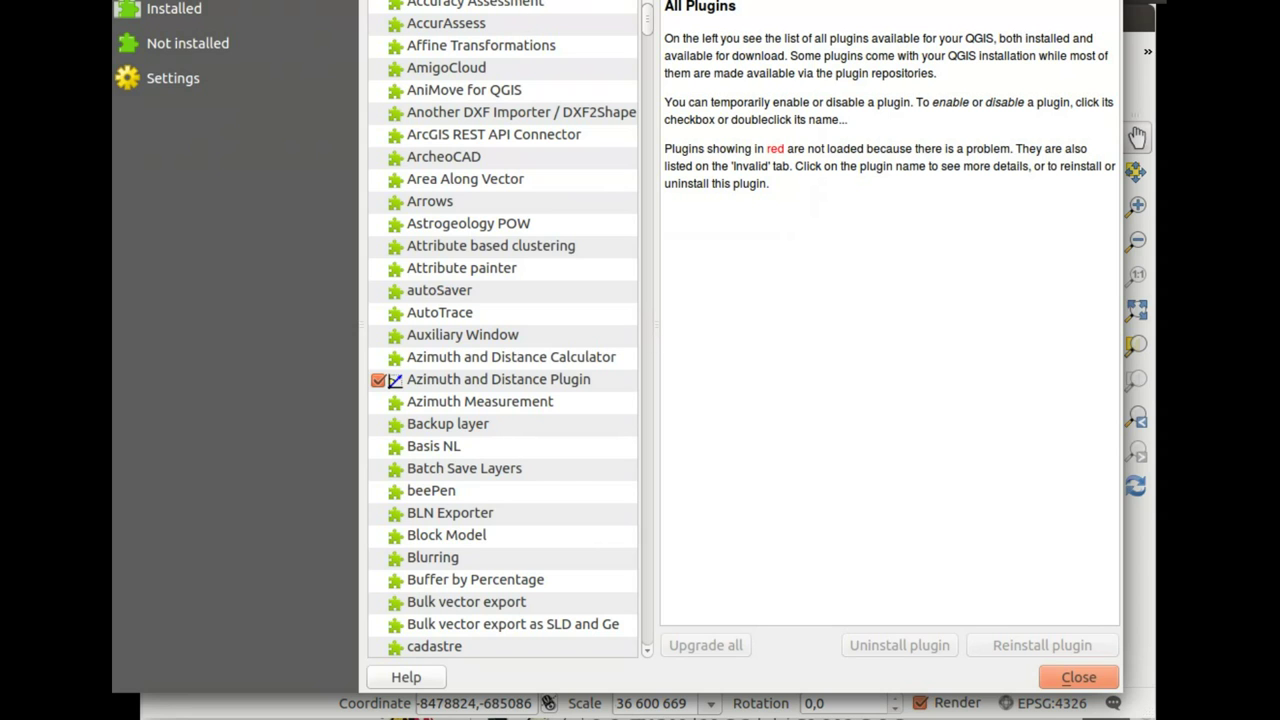
{"action": "scroll", "coordinate": [500, 330], "scroll_direction": "down", "scroll_amount": 15}
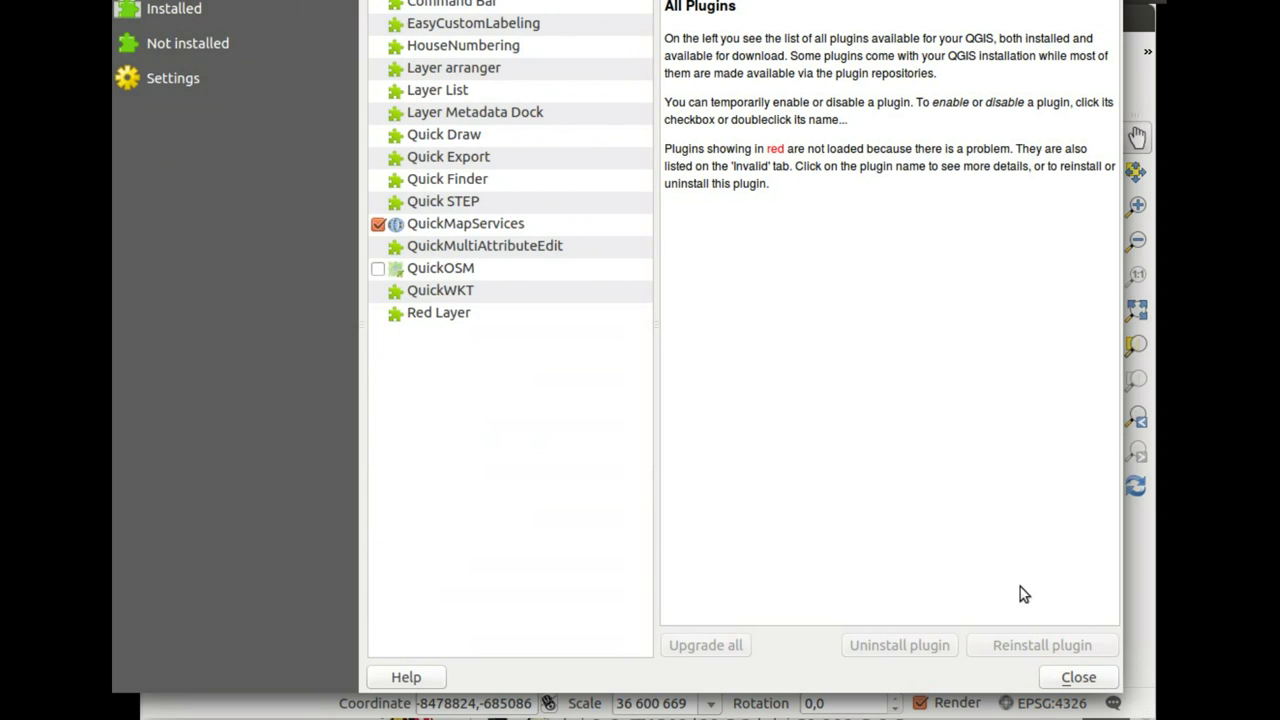
{"action": "left_click", "coordinate": [1078, 677]}
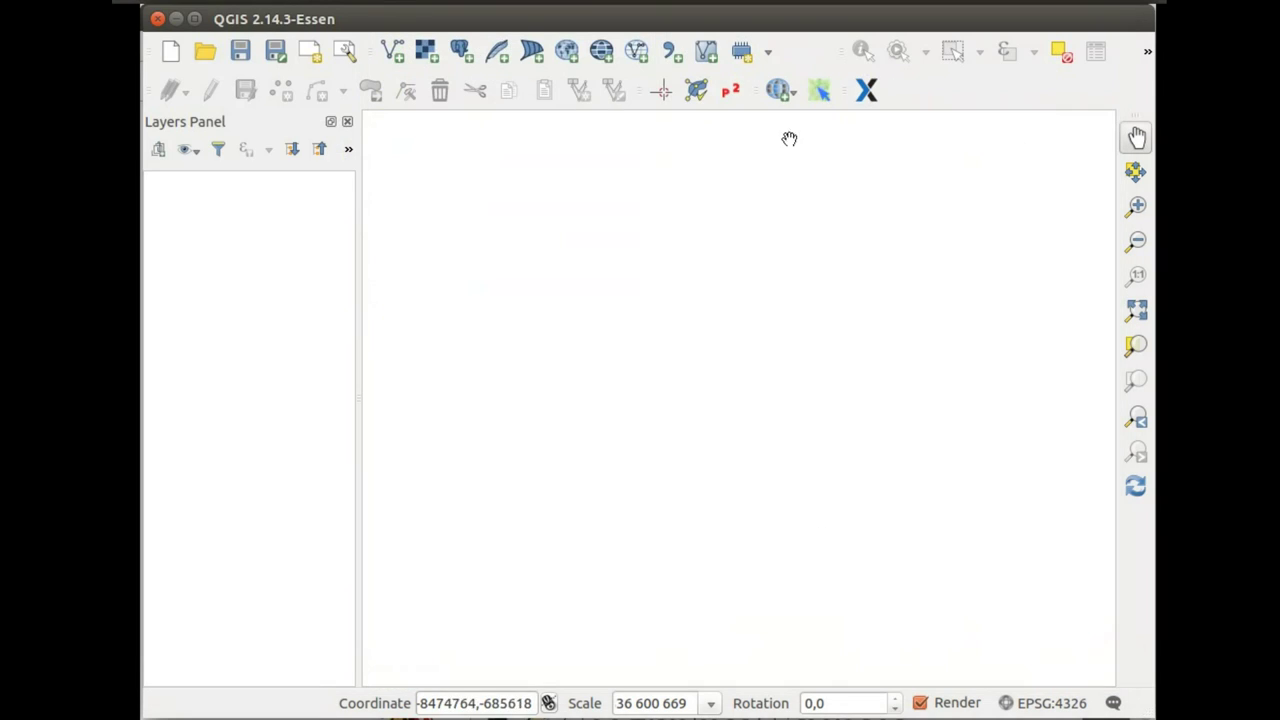
{"action": "left_click", "coordinate": [794, 98]}
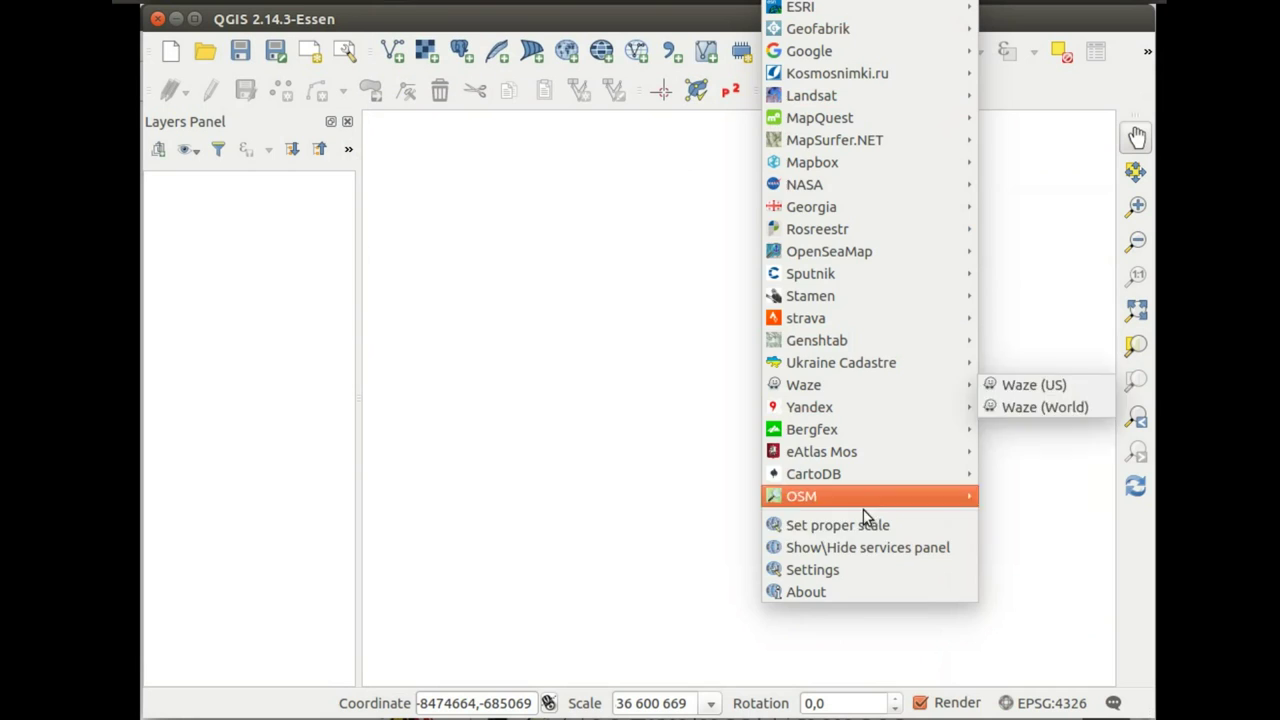
{"action": "left_click", "coordinate": [868, 547]}
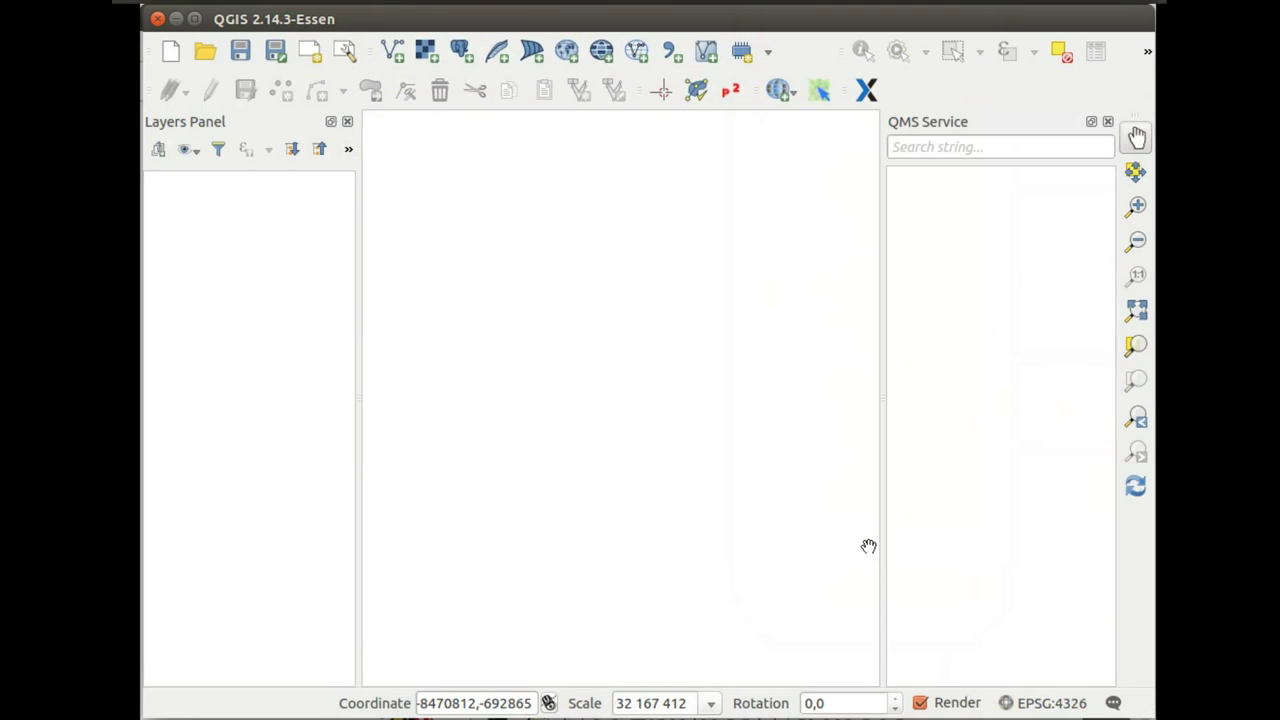
Search QuickMapServices for 'mapnik' and add the OSM Mapnik basemap.
{"action": "left_click", "coordinate": [918, 151]}
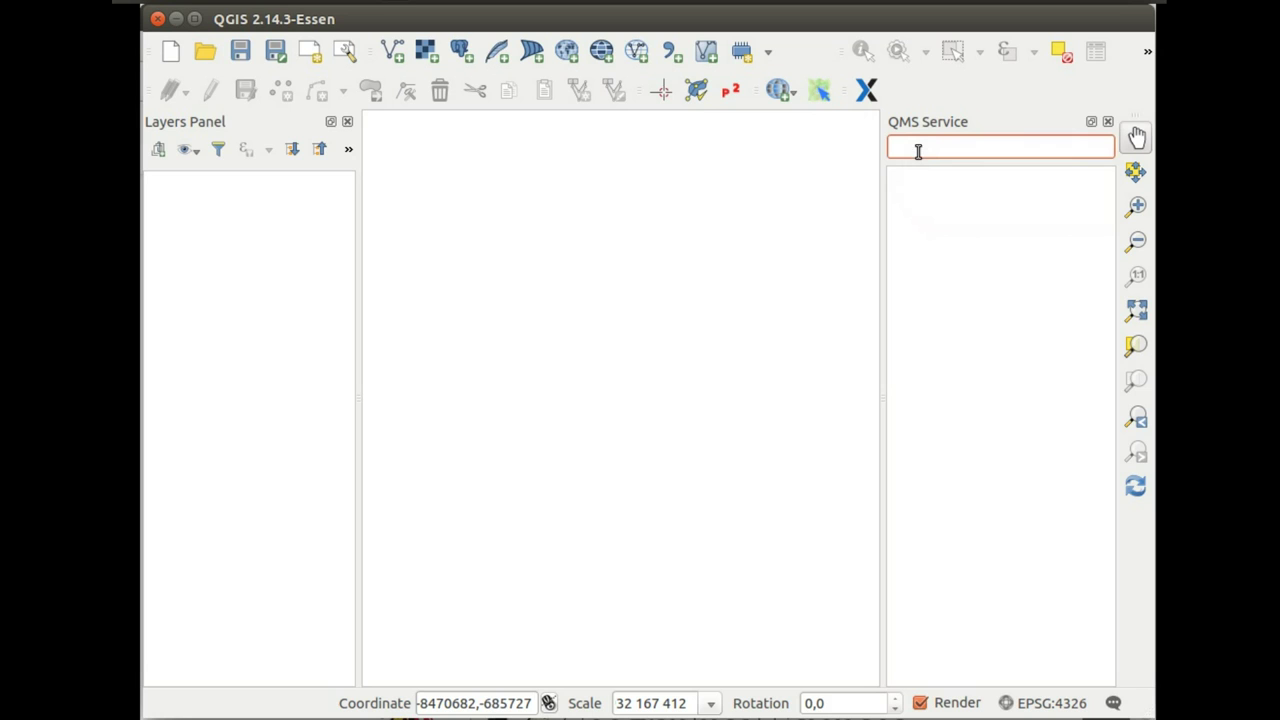
{"action": "type", "text": "mapnik"}
{"action": "double_click", "coordinate": [938, 178]}
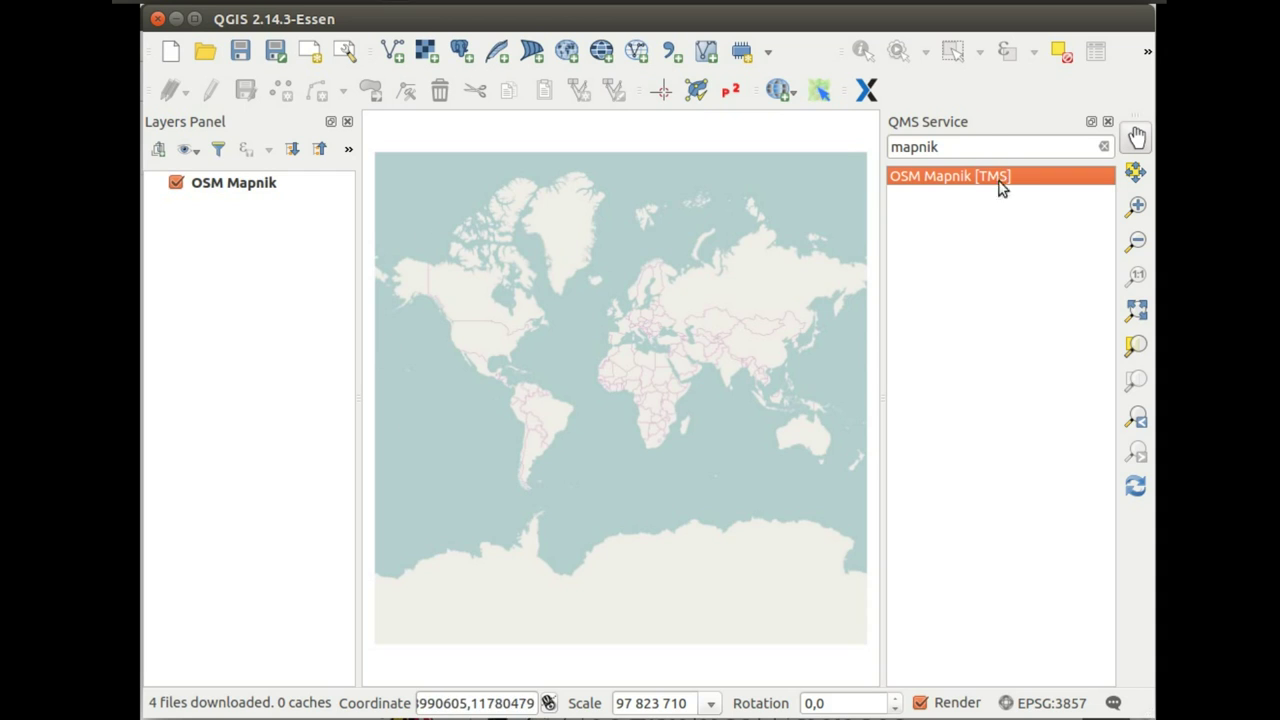
Try the searches 'states' and 'forest', then search 'glad' to list both GLAD Alert services.
{"action": "left_click", "coordinate": [991, 147]}
{"action": "type", "text": "states"}
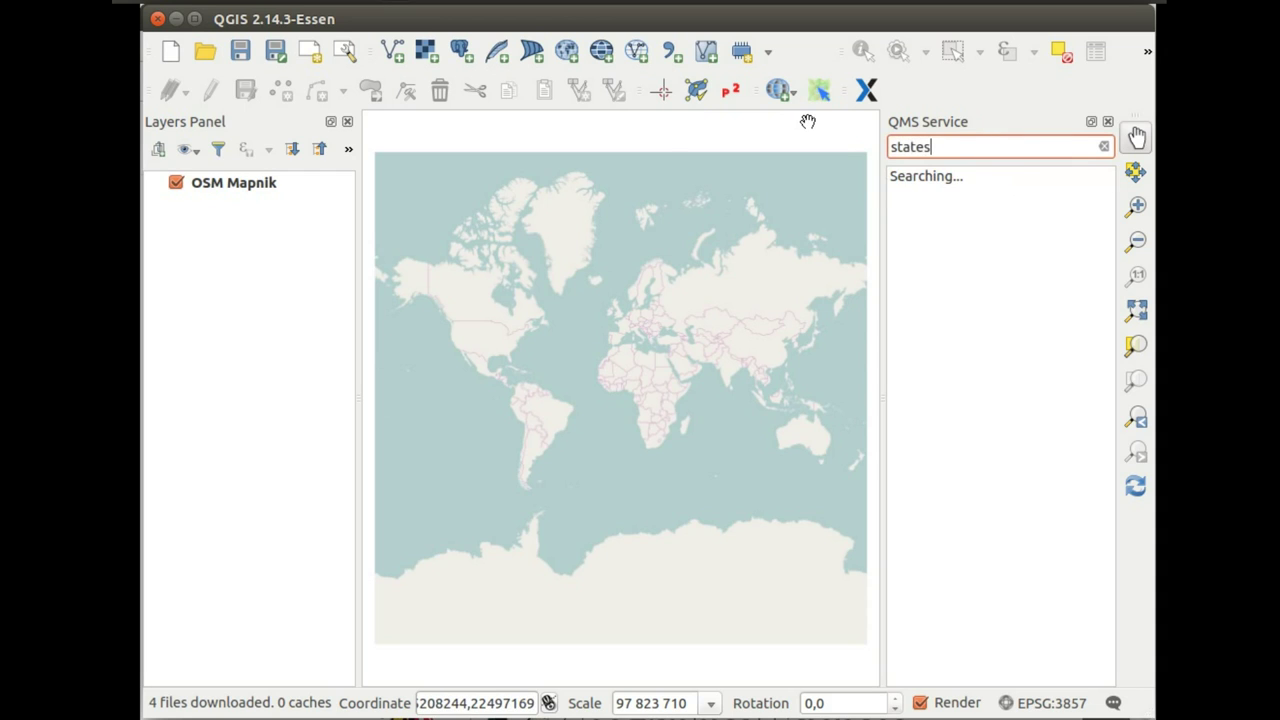
{"action": "left_click", "coordinate": [1104, 147]}
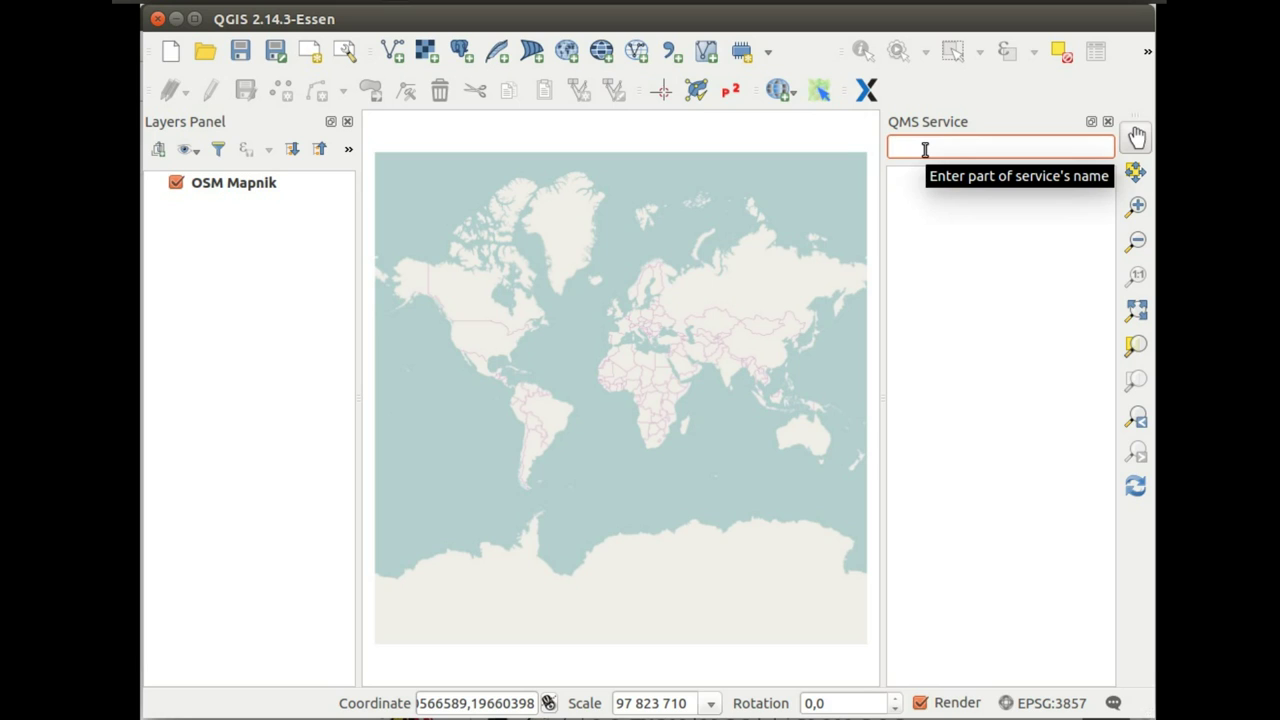
{"action": "type", "text": "forest"}
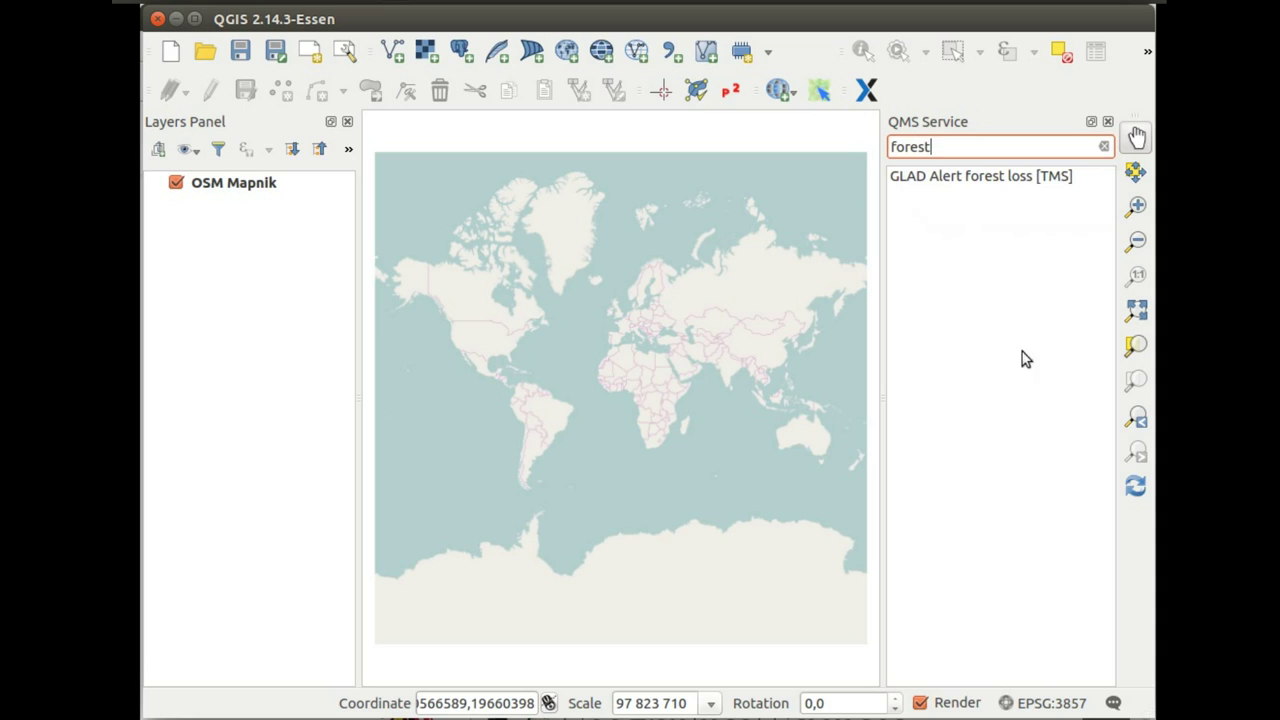
{"action": "left_click", "coordinate": [1028, 178]}
{"action": "double_click", "coordinate": [1007, 151]}
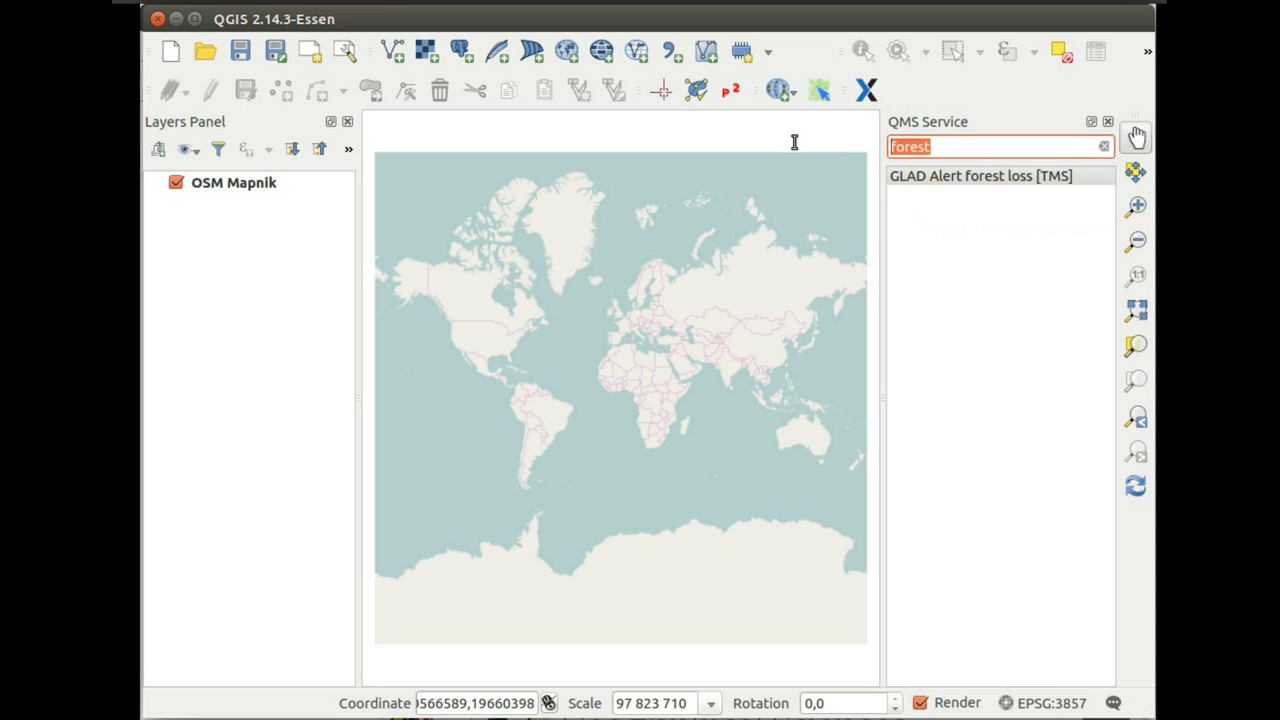
{"action": "type", "text": "glad"}
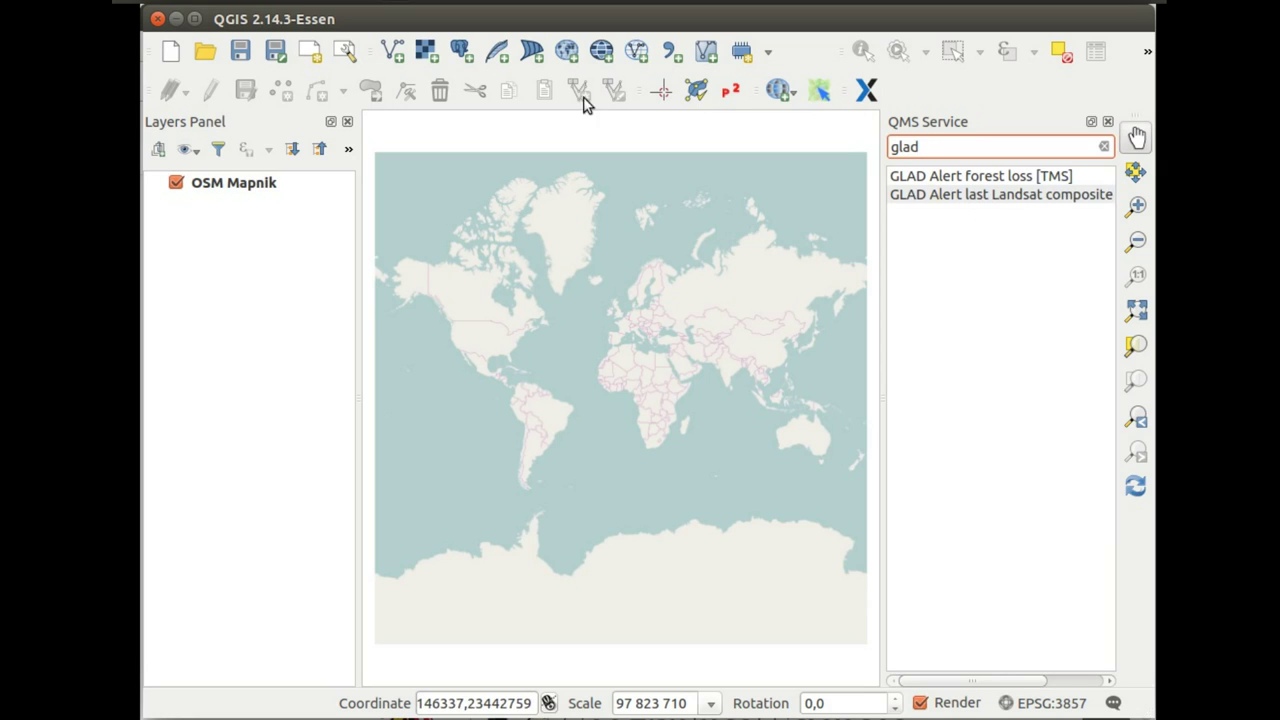
Box-zoom the map in on Peru and Bolivia.
{"action": "left_click", "coordinate": [1136, 206]}
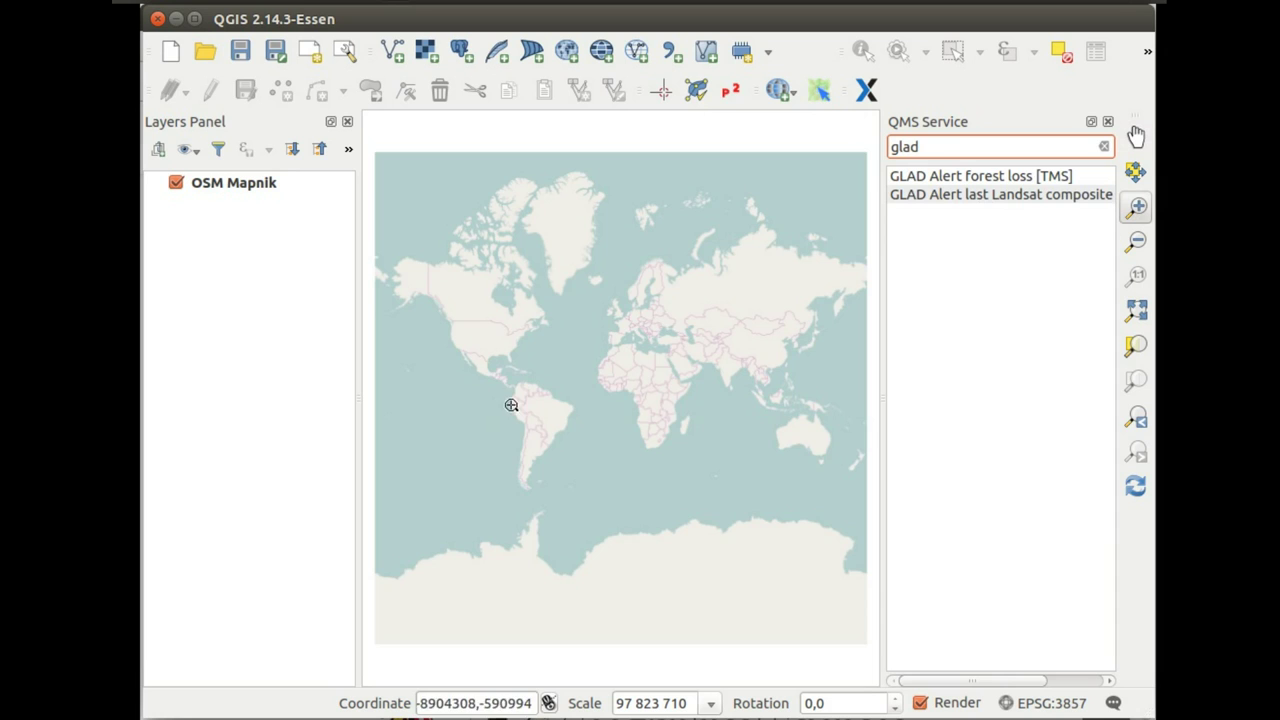
{"action": "left_click_drag", "start_coordinate": [502, 392], "coordinate": [545, 435]}
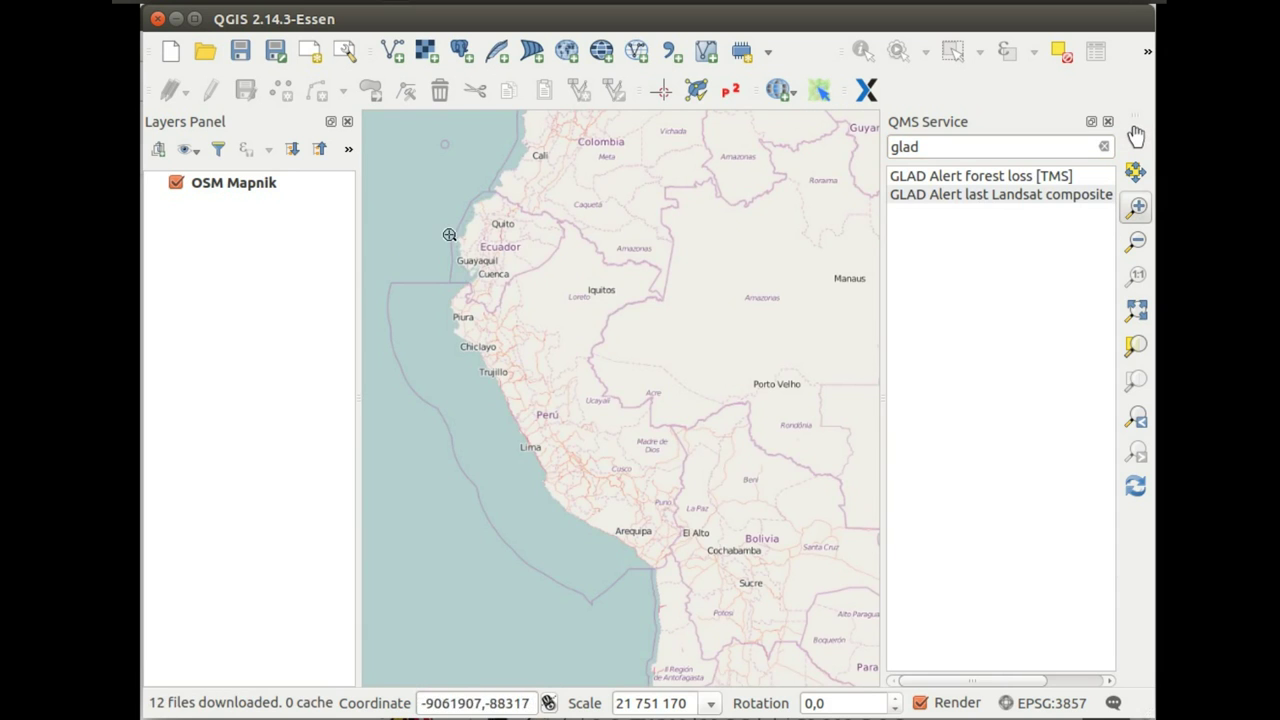
{"action": "left_click_drag", "start_coordinate": [449, 234], "coordinate": [790, 602]}
Add the GLAD Alert last Landsat composite layer above OSM Mapnik and toggle its visibility.
{"action": "left_click", "coordinate": [1022, 198]}
{"action": "double_click", "coordinate": [1022, 196]}
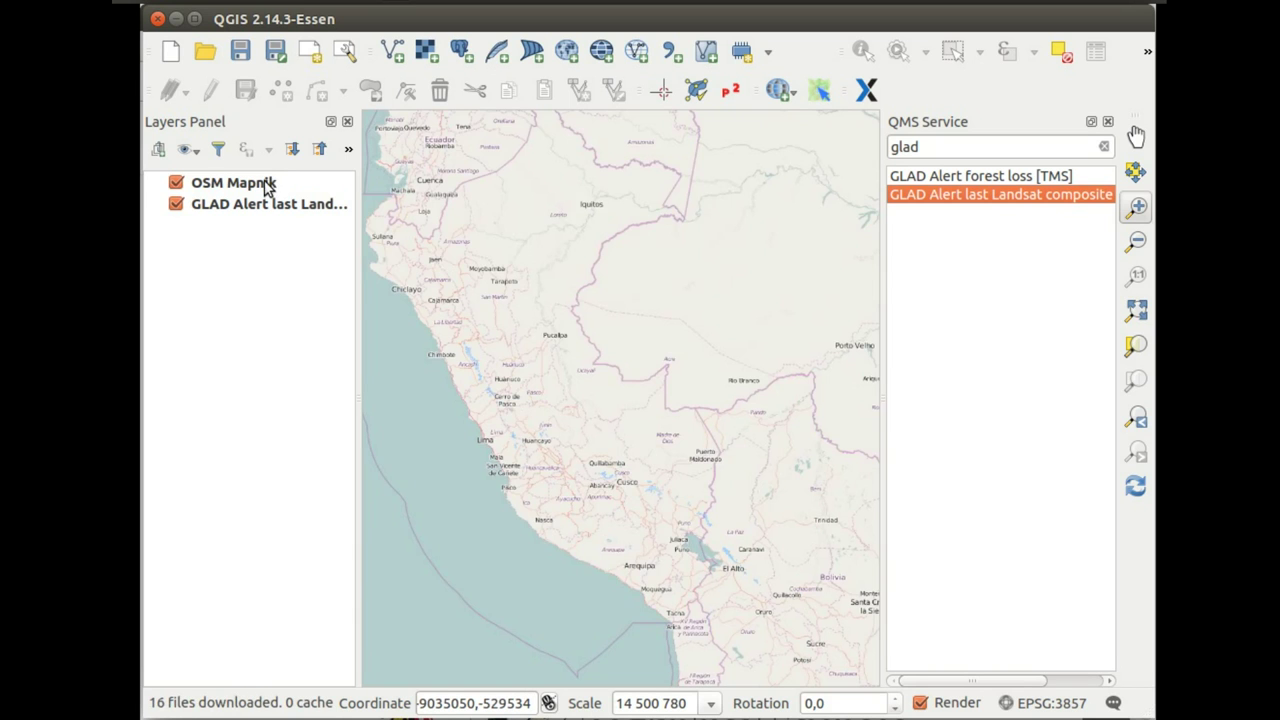
{"action": "mouse_move", "coordinate": [287, 182]}
{"action": "left_mouse_down"}
{"action": "mouse_move", "coordinate": [286, 300]}
{"action": "mouse_move", "coordinate": [308, 341]}
{"action": "left_mouse_up"}
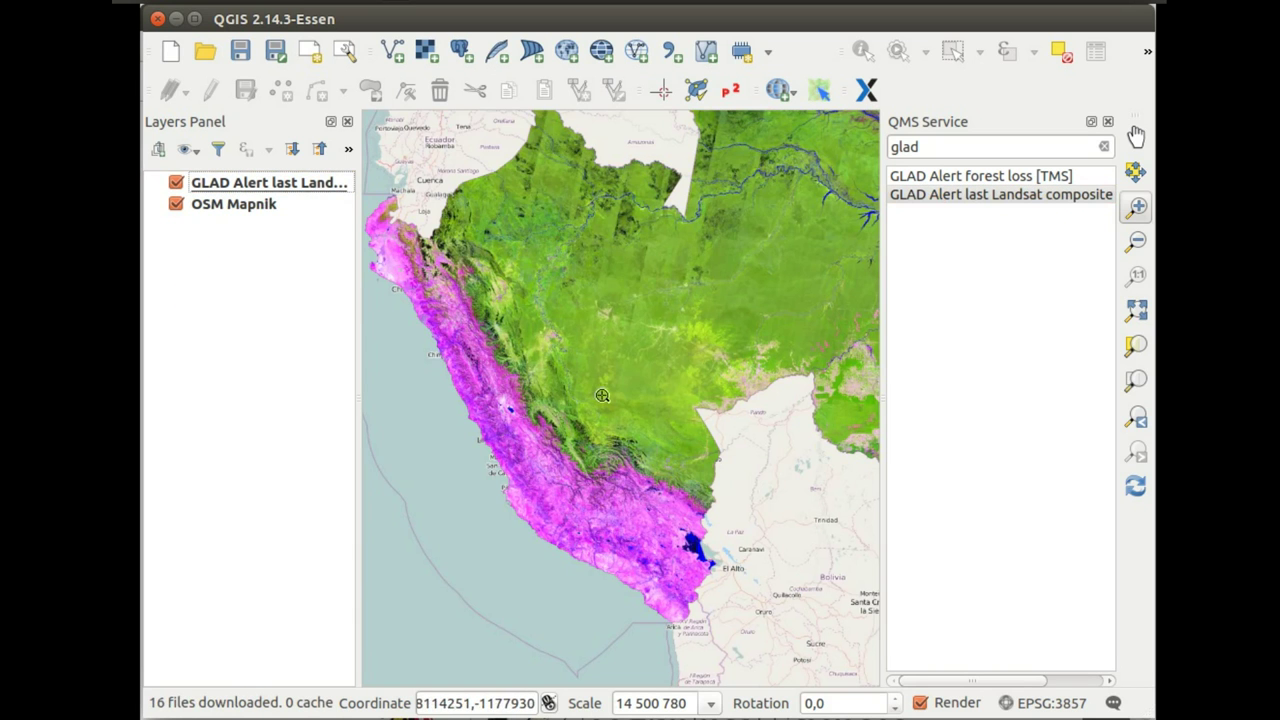
{"action": "left_click", "coordinate": [176, 183]}
{"action": "left_click", "coordinate": [176, 183]}
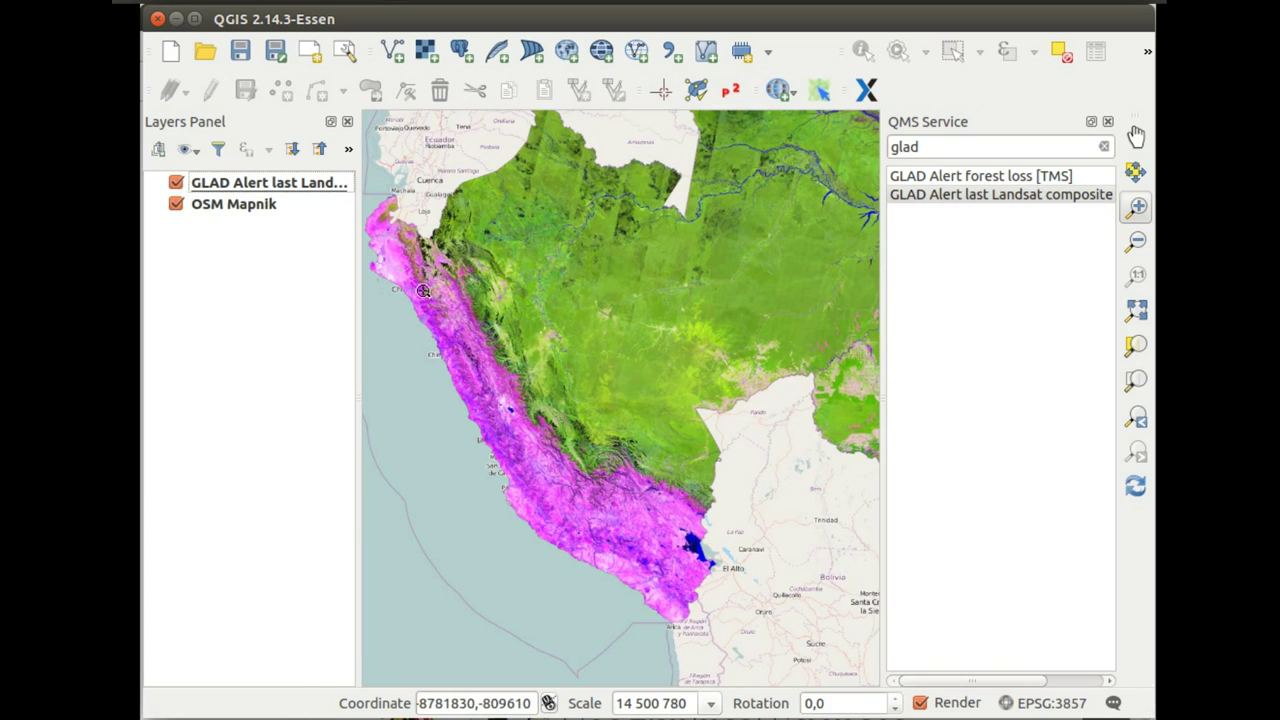
Hide the Landsat composite and add the GLAD Alert forest loss layer above OSM Mapnik.
{"action": "left_click", "coordinate": [176, 183]}
{"action": "double_click", "coordinate": [912, 178]}
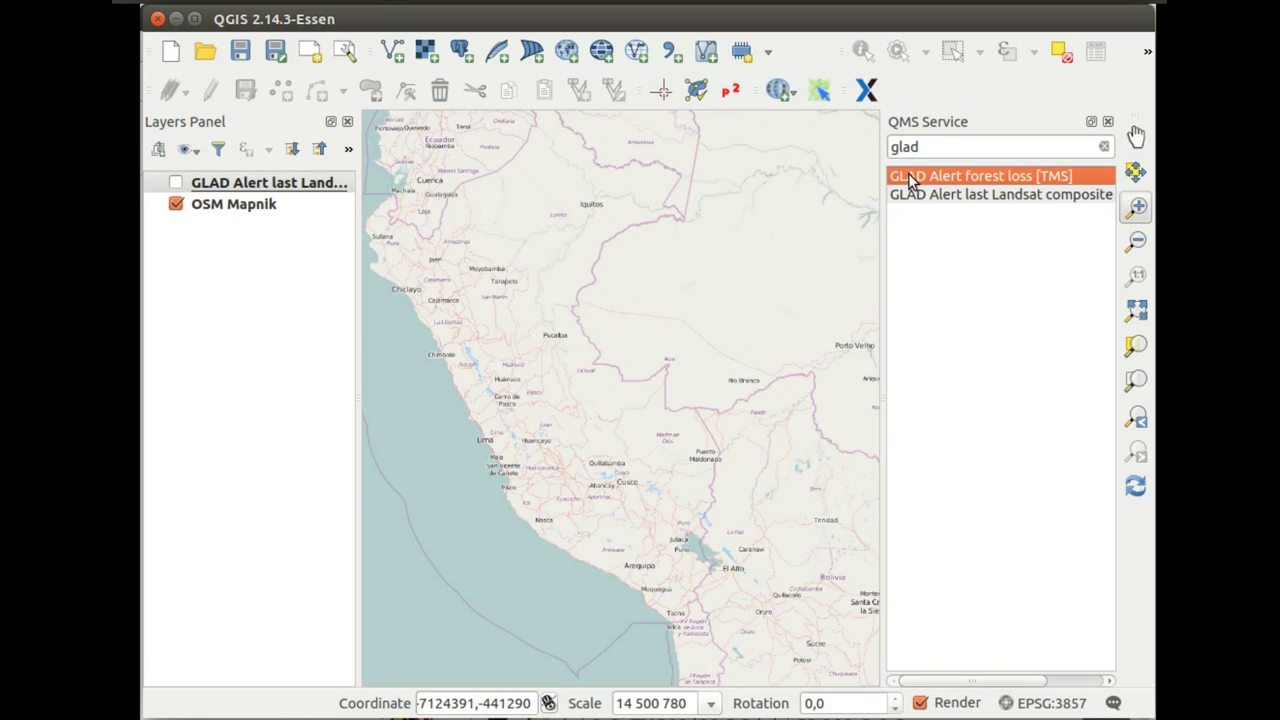
{"action": "left_click", "coordinate": [245, 205]}
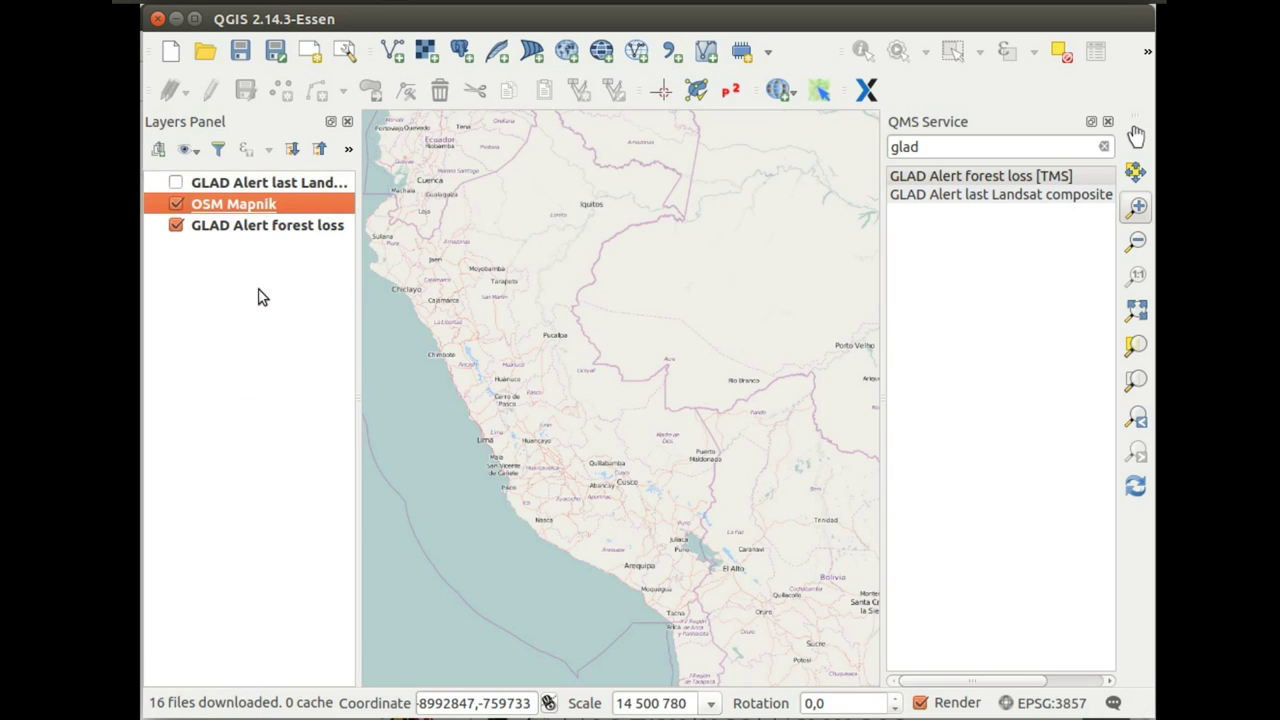
{"action": "left_click_drag", "start_coordinate": [260, 205], "coordinate": [255, 297]}
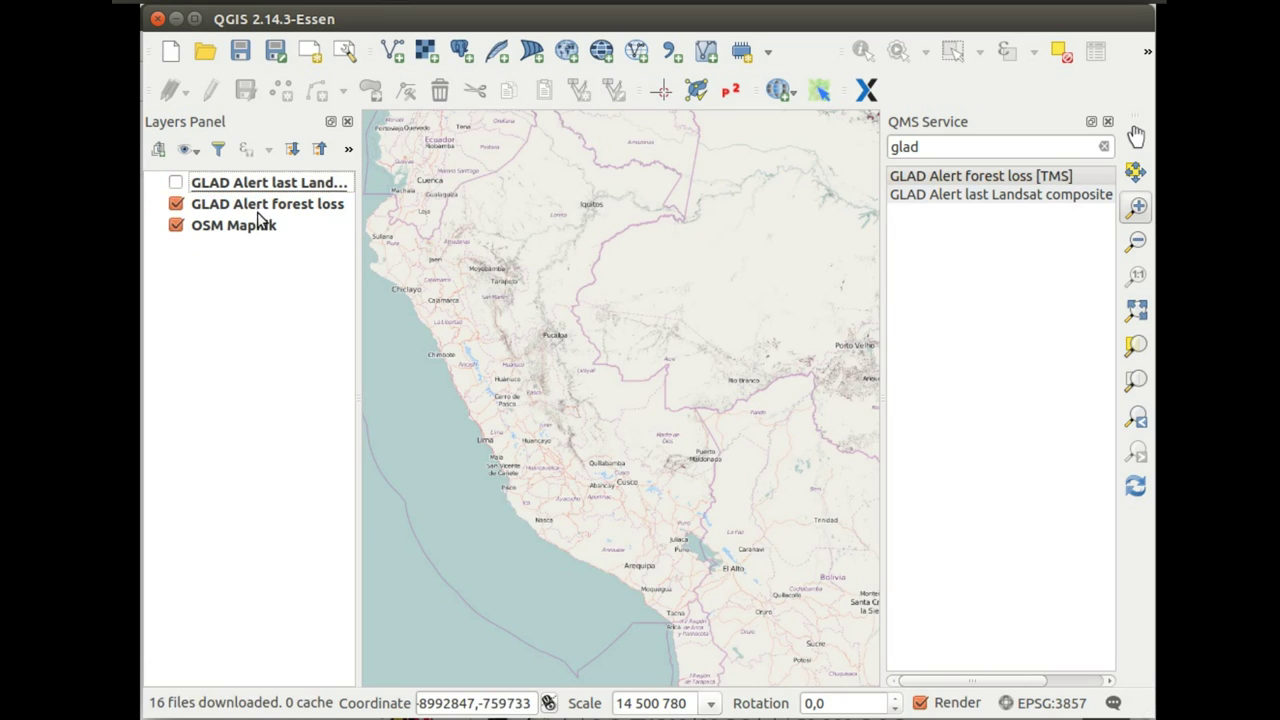
Zoom in on the river near Pucallpa and toggle the forest loss layer to compare.
{"action": "left_click_drag", "start_coordinate": [545, 317], "coordinate": [602, 370]}
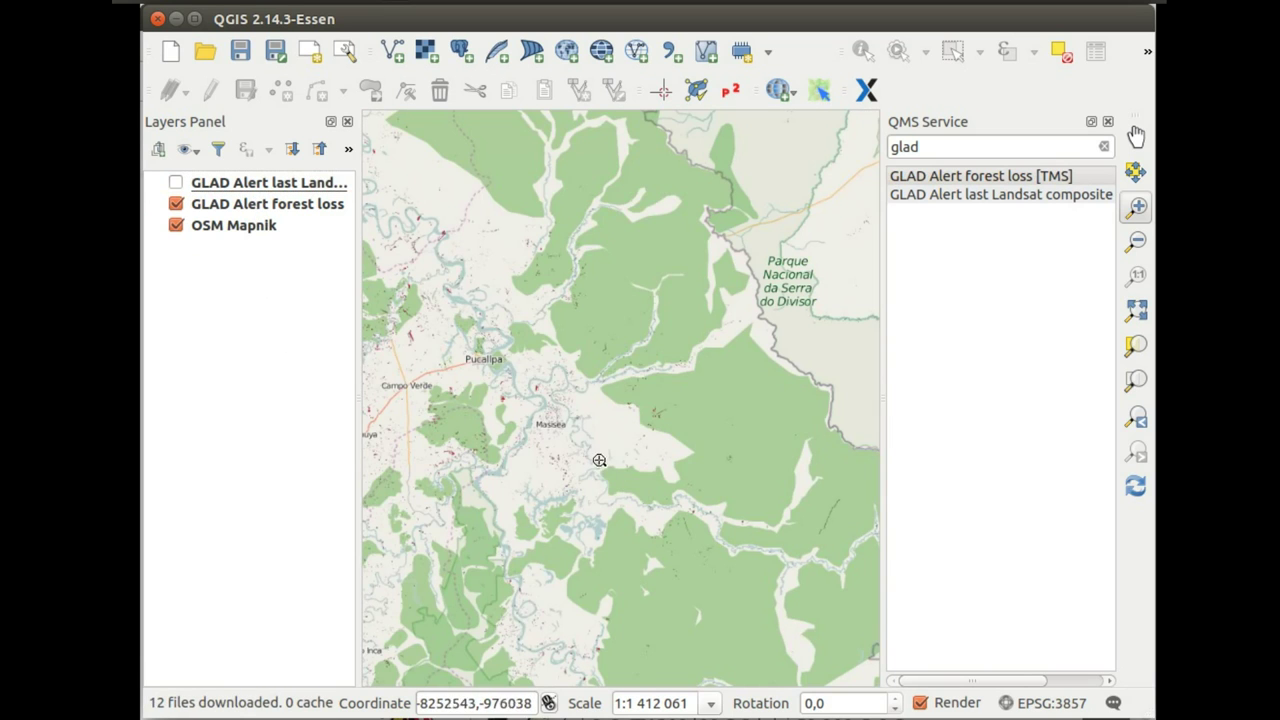
{"action": "left_click_drag", "start_coordinate": [471, 354], "coordinate": [573, 451]}
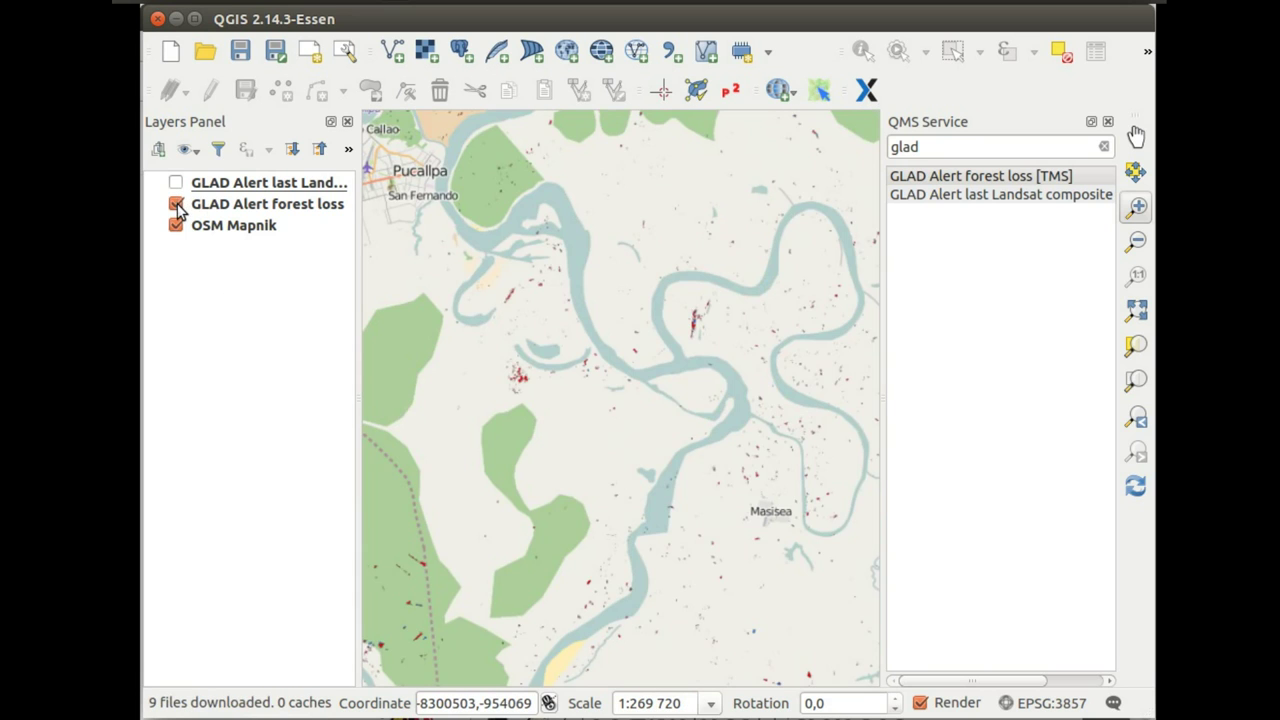
{"action": "left_click", "coordinate": [177, 204]}
{"action": "left_click", "coordinate": [177, 205]}
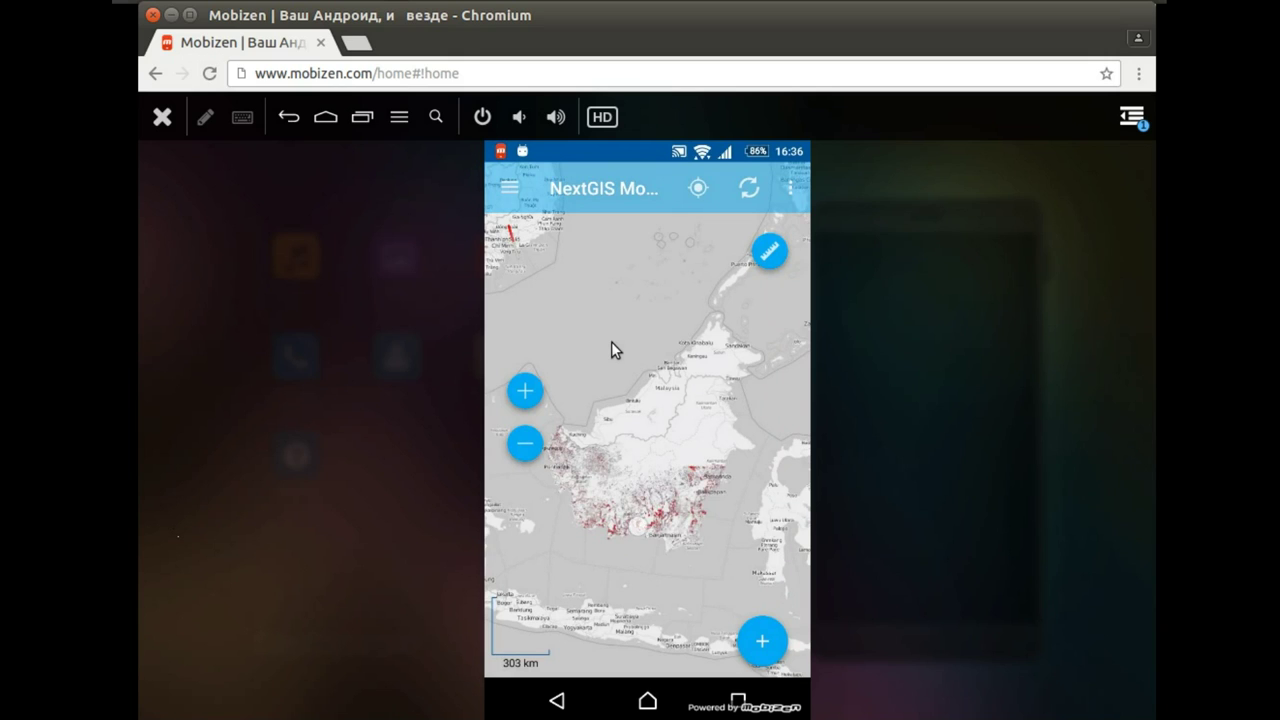
Zoom in four levels over central Borneo, from 303 km down to 20 km scale.
{"action": "double_click", "coordinate": [611, 341]}
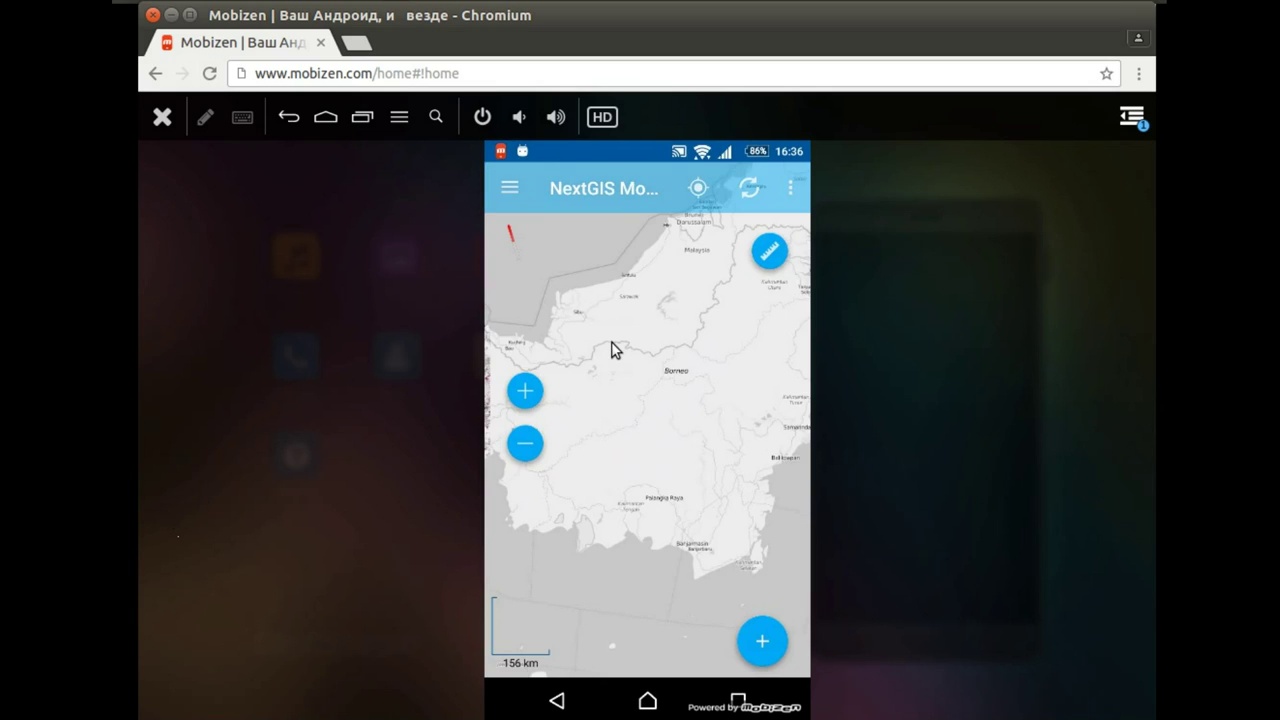
{"action": "double_click", "coordinate": [611, 341]}
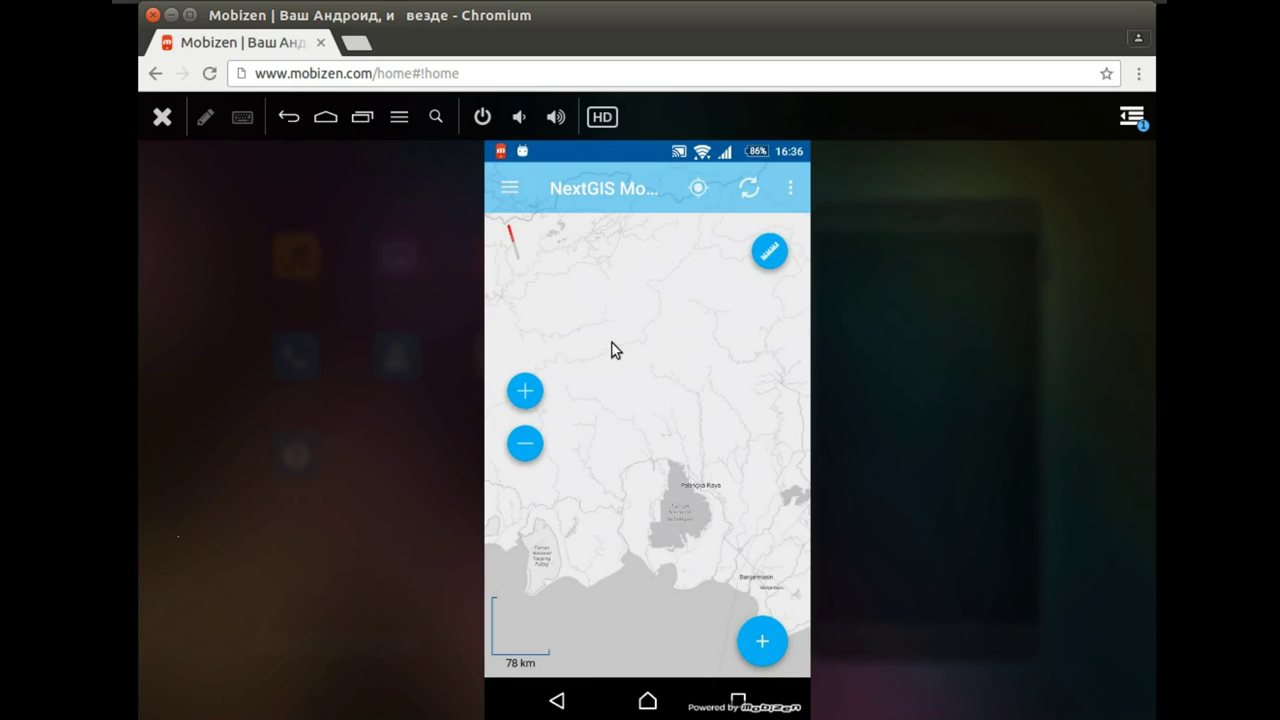
{"action": "double_click", "coordinate": [611, 341]}
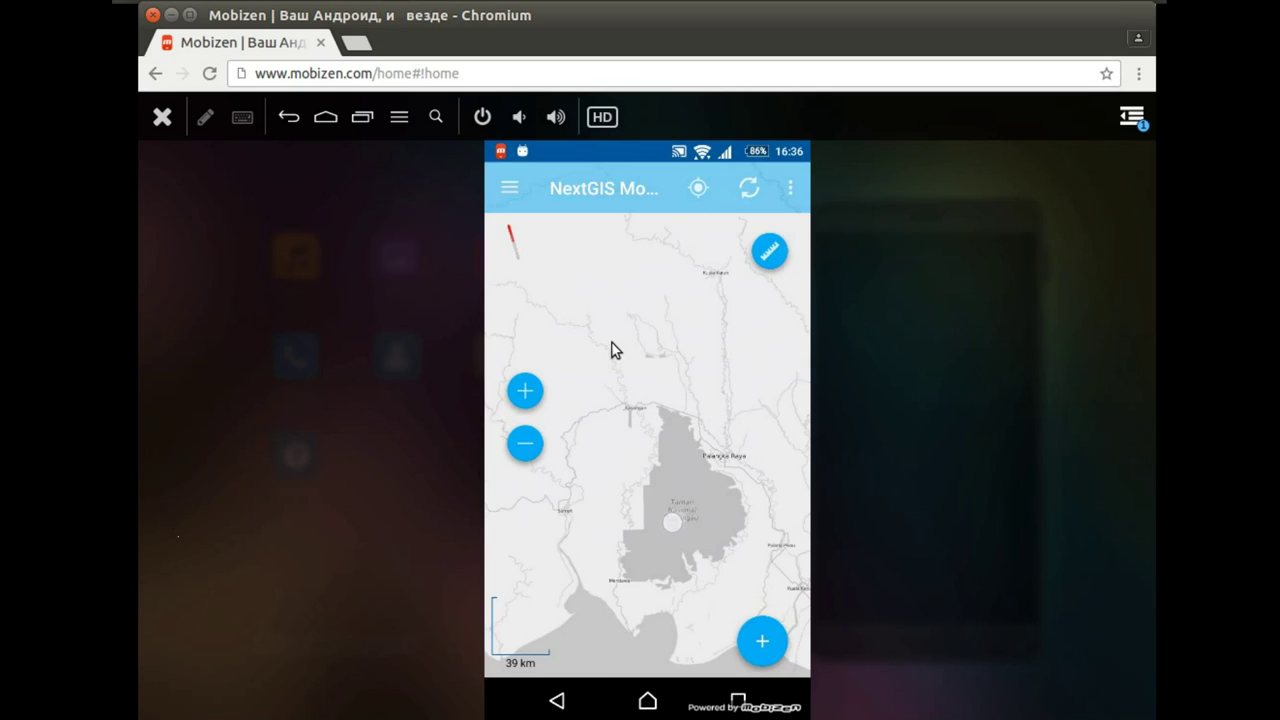
{"action": "double_click", "coordinate": [611, 341]}
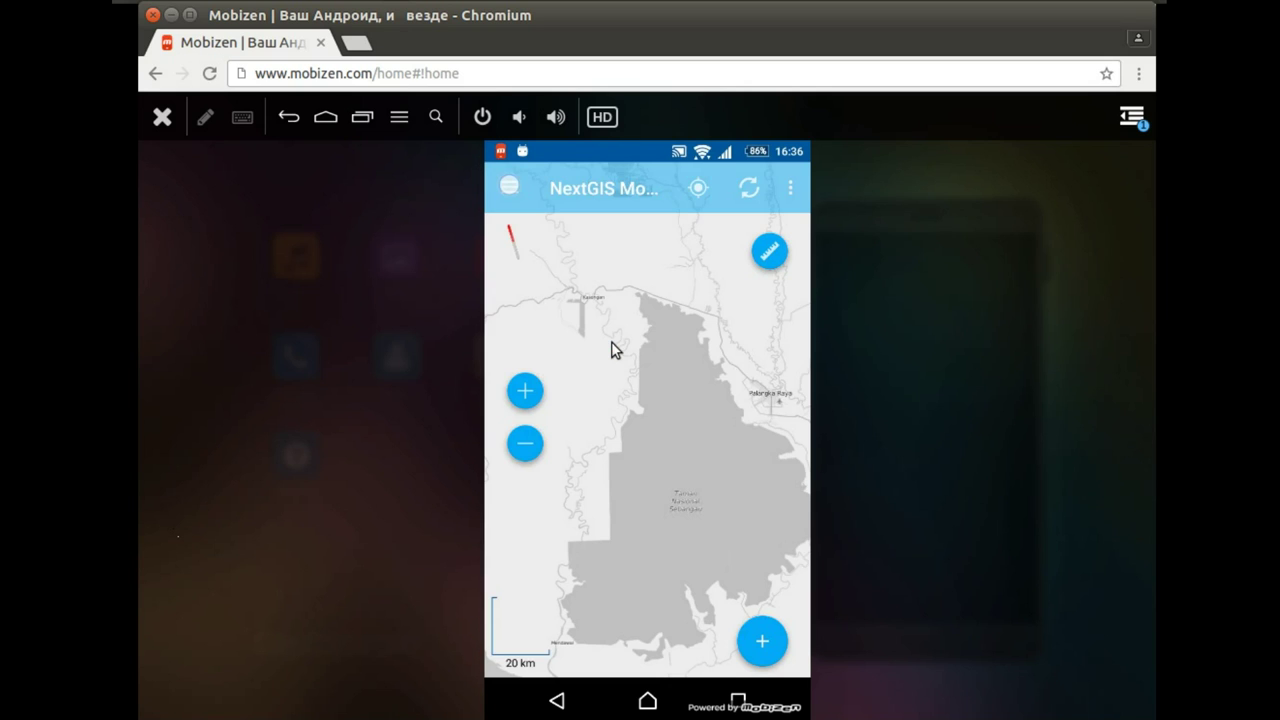